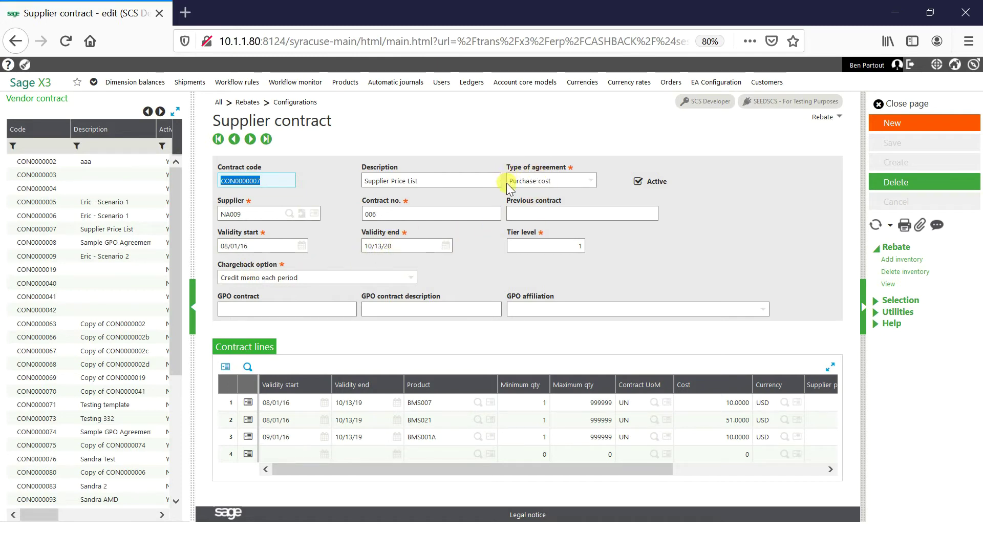
Check the agreement types available for the Supplier Price List contract, and open the Sample GPO Agreement supplier contract CON0000008
{"action": "left_click", "coordinate": [590, 182]}
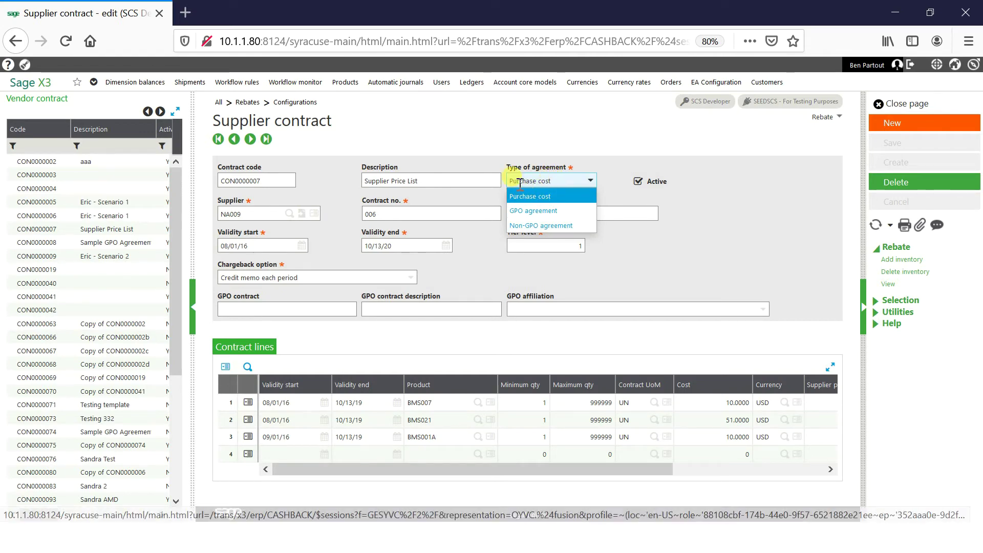
{"action": "left_click", "coordinate": [627, 262]}
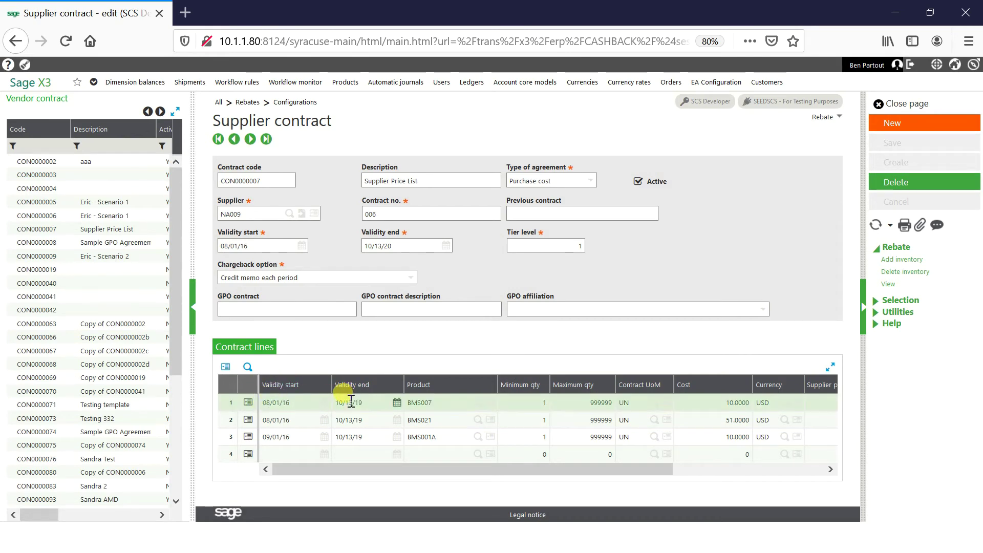
{"action": "left_click", "coordinate": [123, 242]}
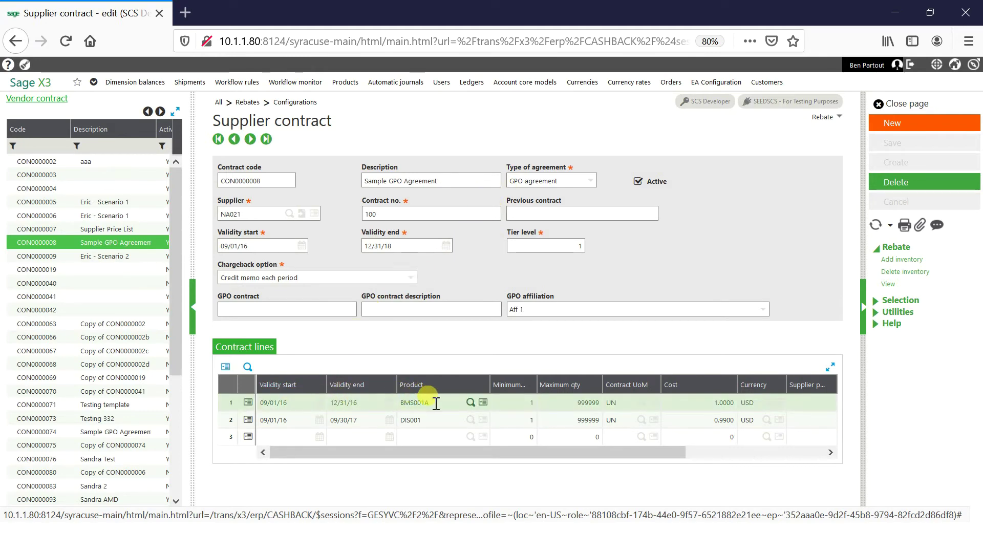
Open supplier contract CON0000074 and review the chargeback options offered for it
{"action": "left_click", "coordinate": [136, 432]}
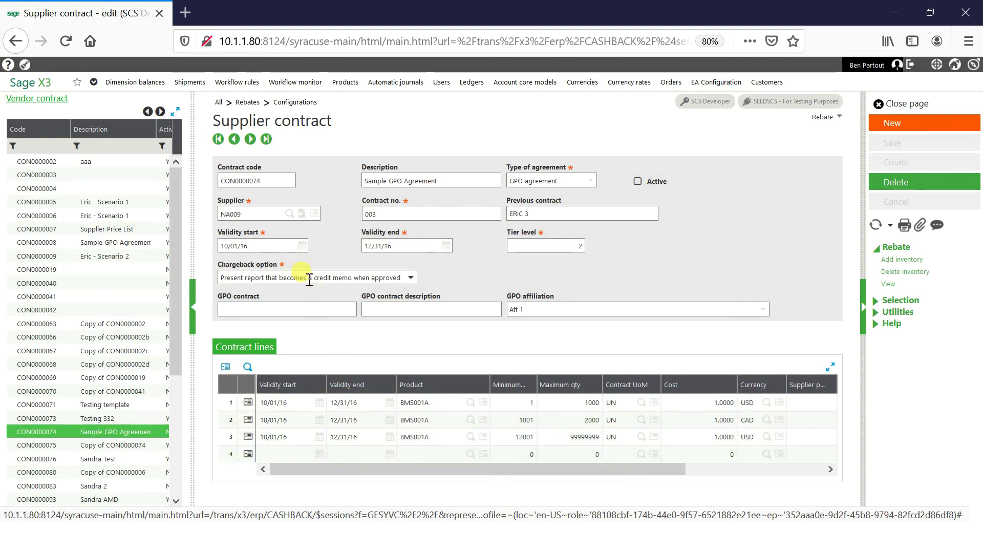
{"action": "left_click", "coordinate": [412, 282]}
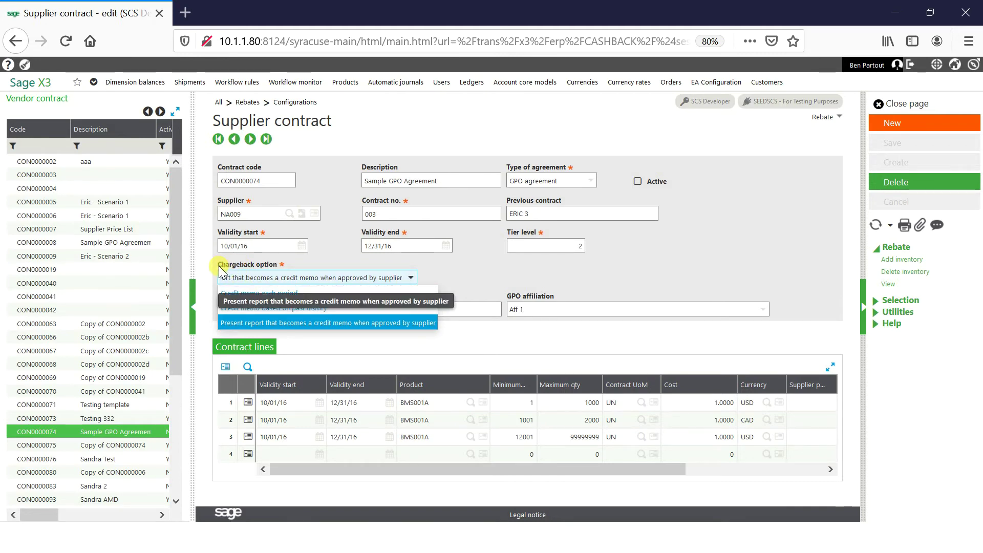
{"action": "left_click", "coordinate": [463, 281]}
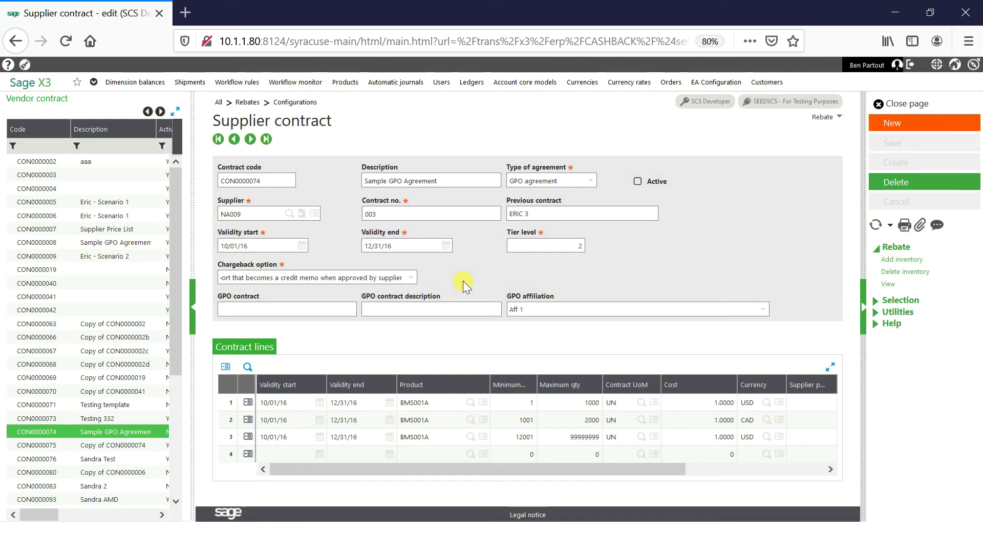
Leave the supplier contract, examine the contract lines of the CFM NA003 customer contract, and return to the Rebate Tracking page
{"action": "left_click", "coordinate": [912, 105]}
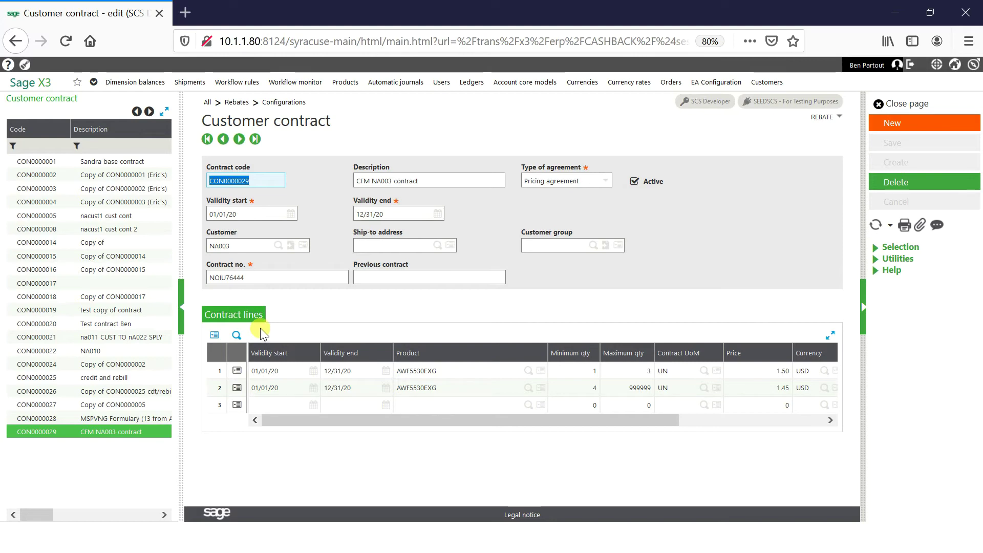
{"action": "left_click", "coordinate": [269, 369]}
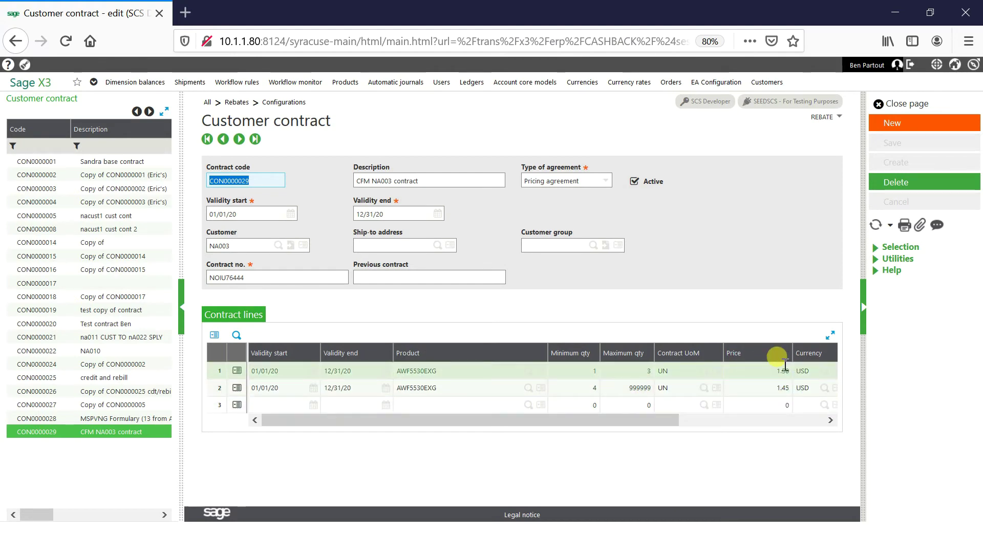
{"action": "left_click", "coordinate": [891, 104]}
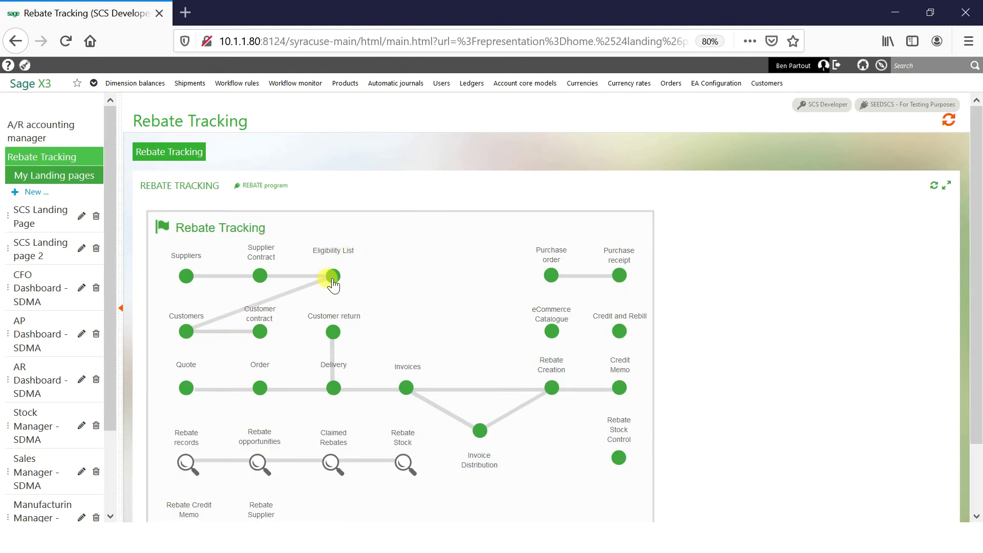
Open the customer eligibility list, examine the CEL0000016 record, and return to the Rebate Tracking page
{"action": "left_click", "coordinate": [333, 279]}
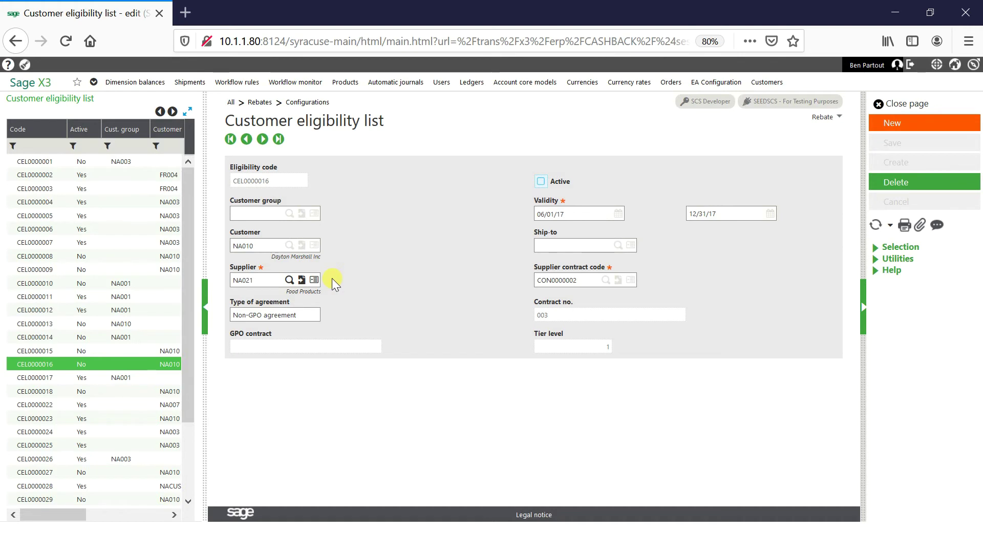
{"action": "left_click", "coordinate": [256, 213]}
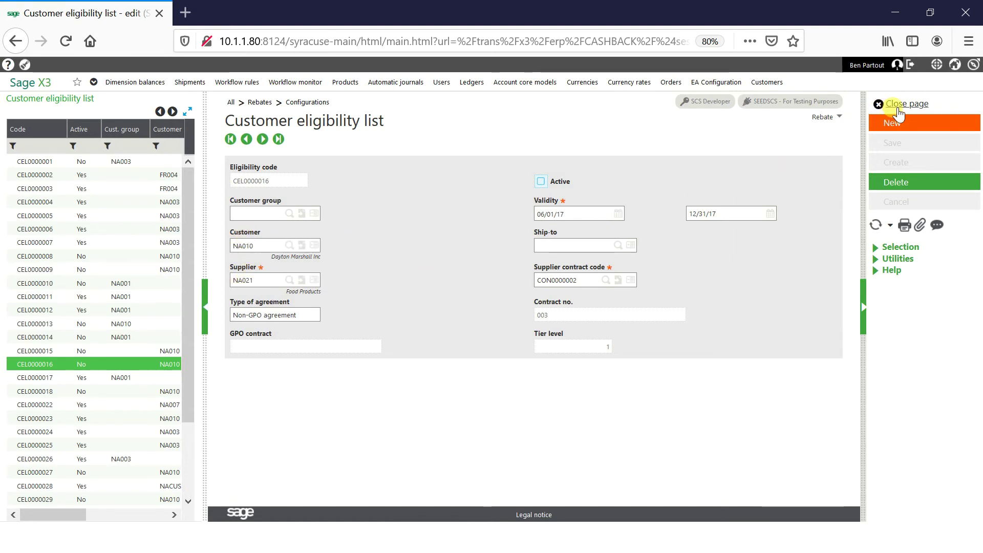
{"action": "left_click", "coordinate": [898, 106]}
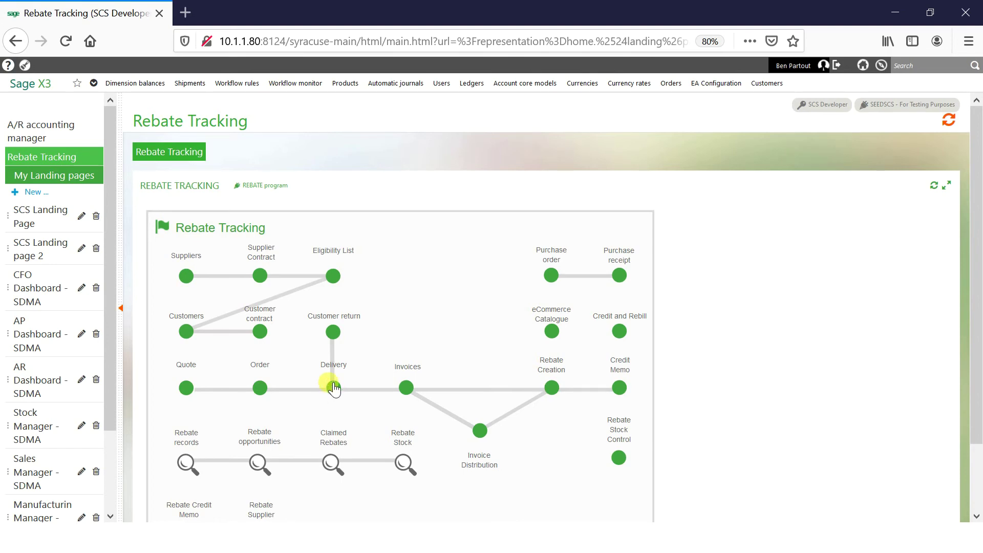
Open the sales order and inspect the rebate details of its BMS001A line in the popup view, closing the order after review
{"action": "left_click", "coordinate": [259, 389]}
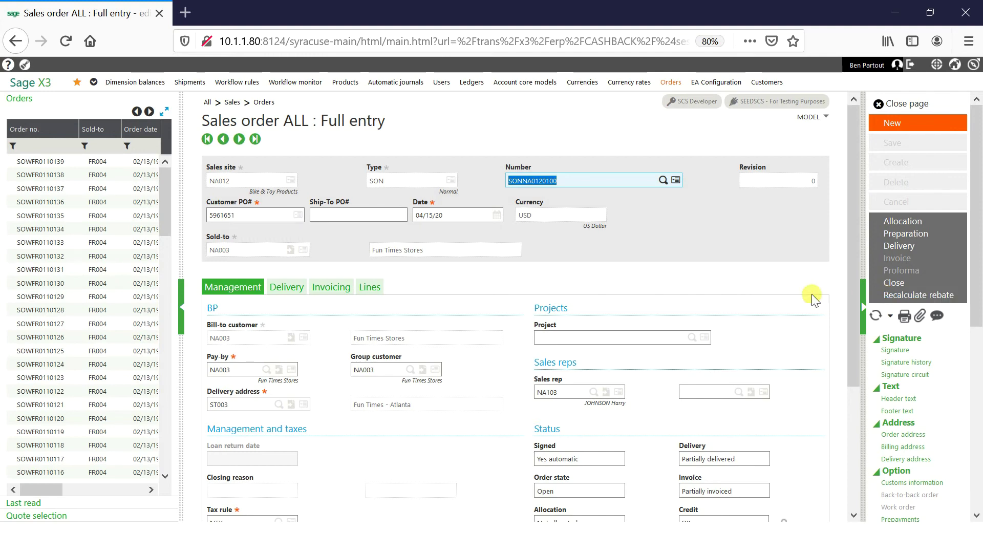
{"action": "left_click", "coordinate": [371, 296]}
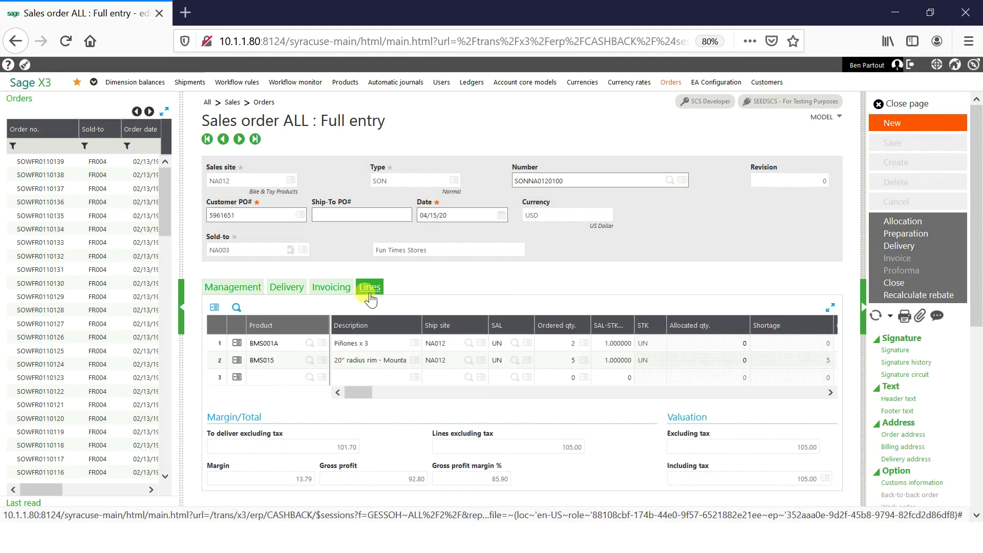
{"action": "left_click", "coordinate": [237, 344]}
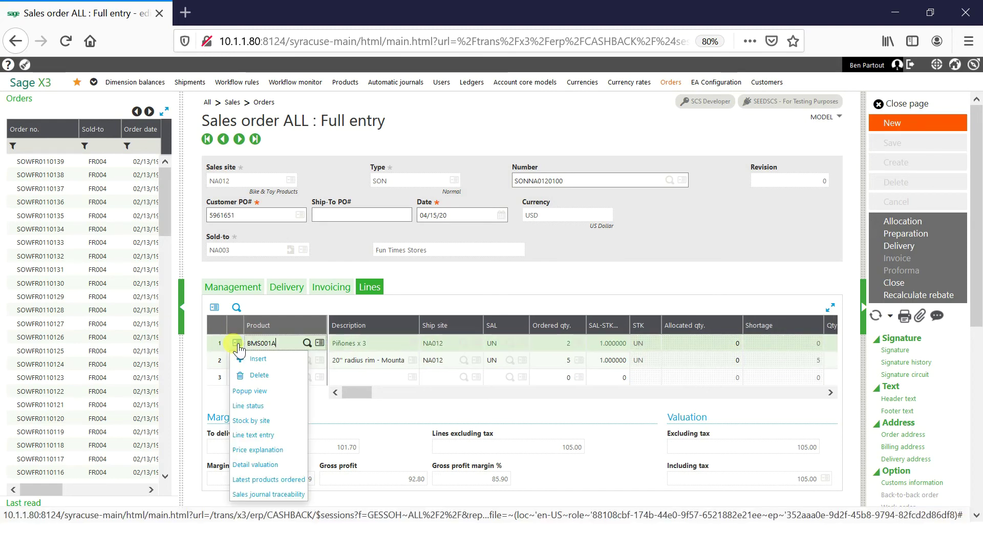
{"action": "left_click", "coordinate": [247, 392]}
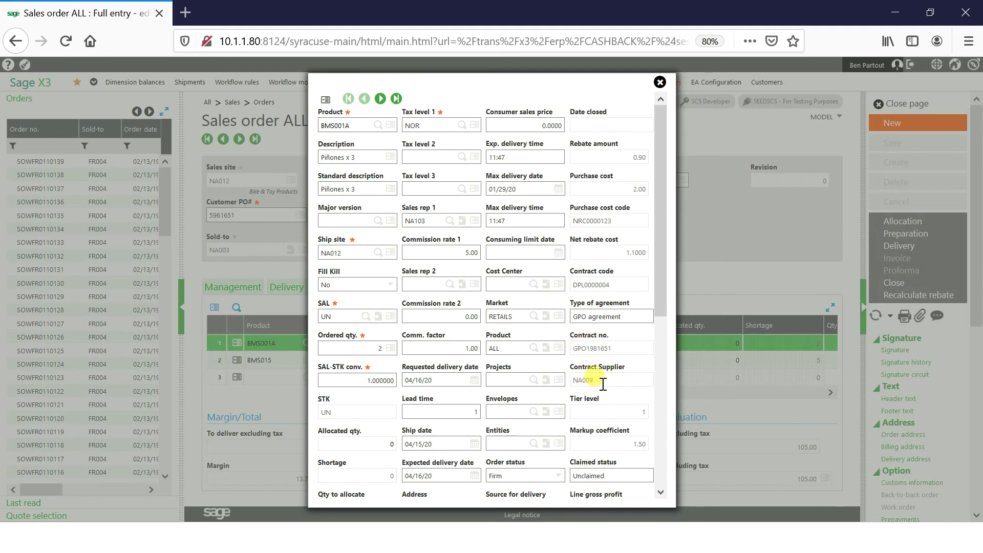
{"action": "left_click", "coordinate": [660, 82]}
{"action": "left_click", "coordinate": [907, 105]}
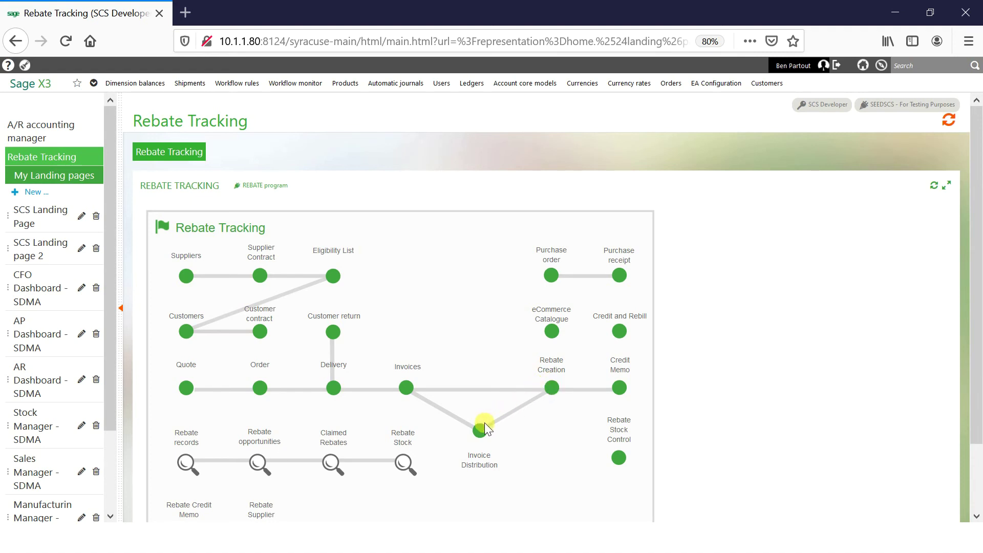
In Rebate Creation, search supplier NA009's rebates with claim status Claimed and chargeback option Credit memo each period
{"action": "left_click", "coordinate": [552, 390]}
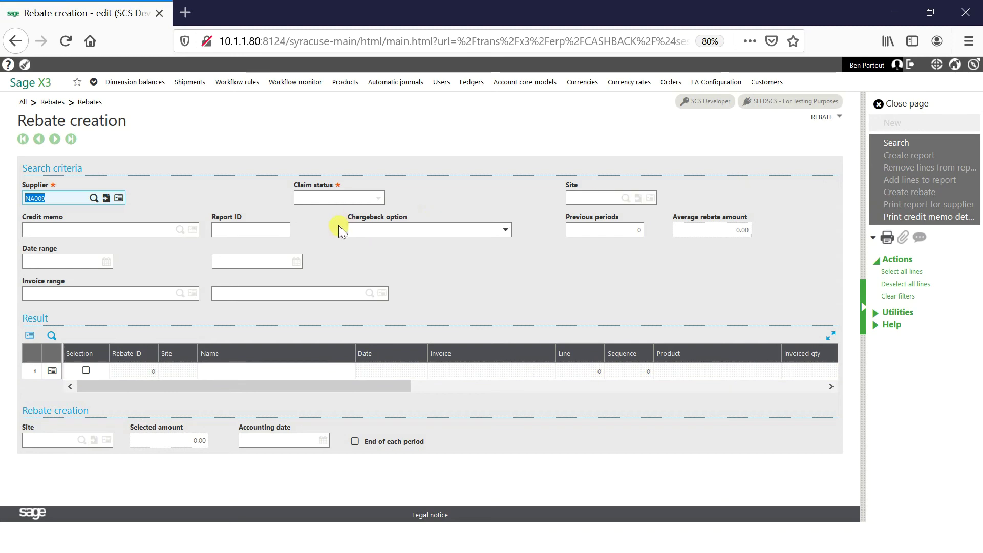
{"action": "left_click", "coordinate": [377, 199]}
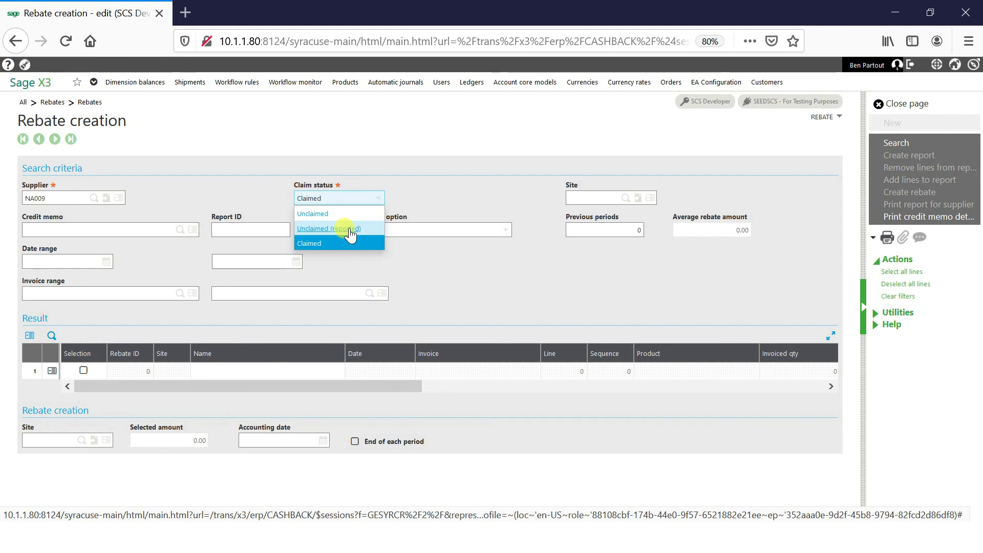
{"action": "left_click", "coordinate": [318, 244]}
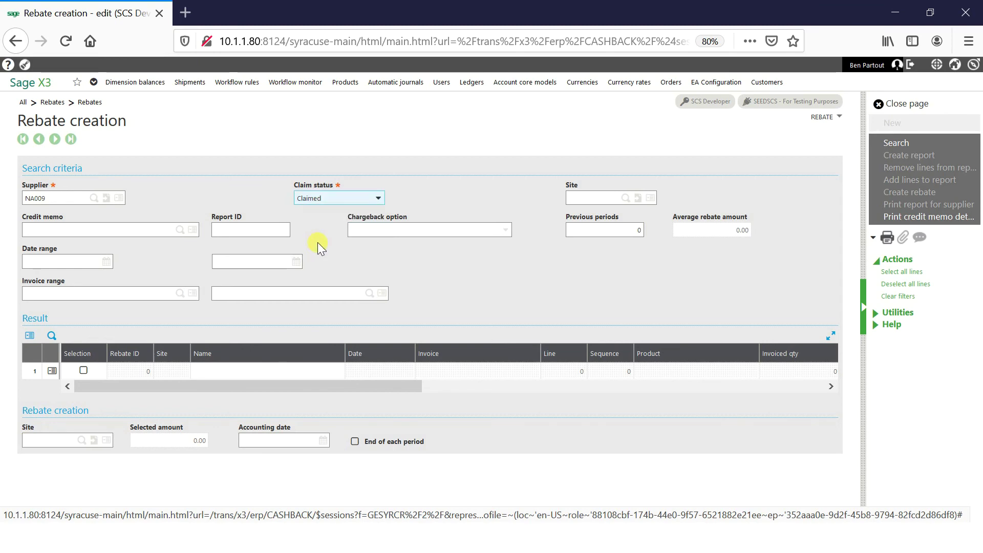
{"action": "left_click", "coordinate": [882, 144]}
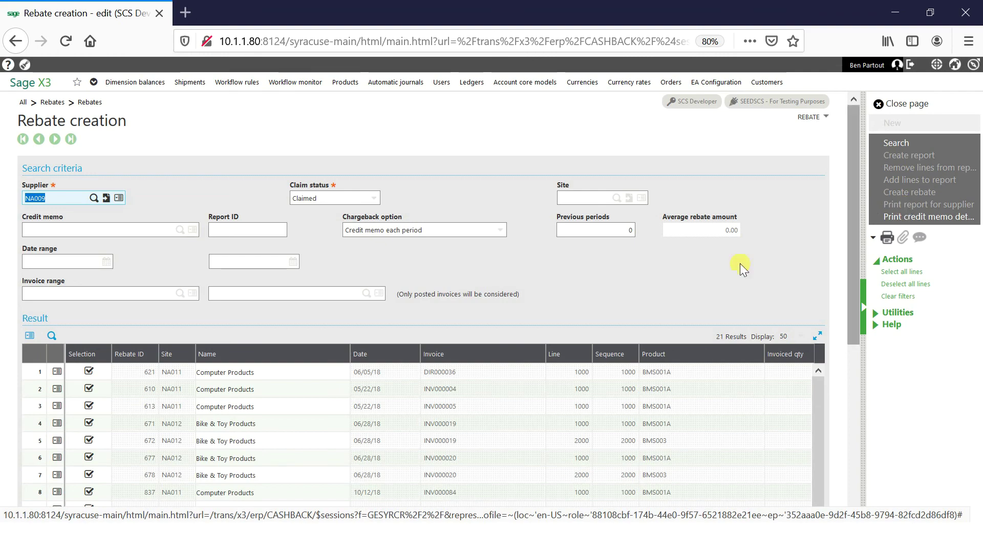
Deselect rebate IDs 610, 671 and 678 in the results and leave Rebate Creation without creating a rebate
{"action": "left_click", "coordinate": [89, 389]}
{"action": "left_click", "coordinate": [88, 431]}
{"action": "left_click", "coordinate": [89, 475]}
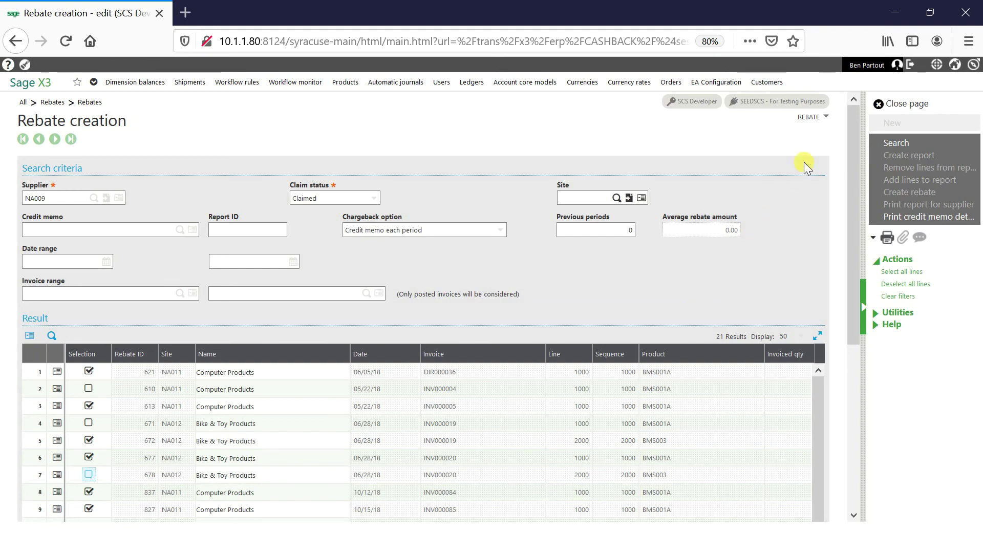
{"action": "left_click", "coordinate": [890, 108]}
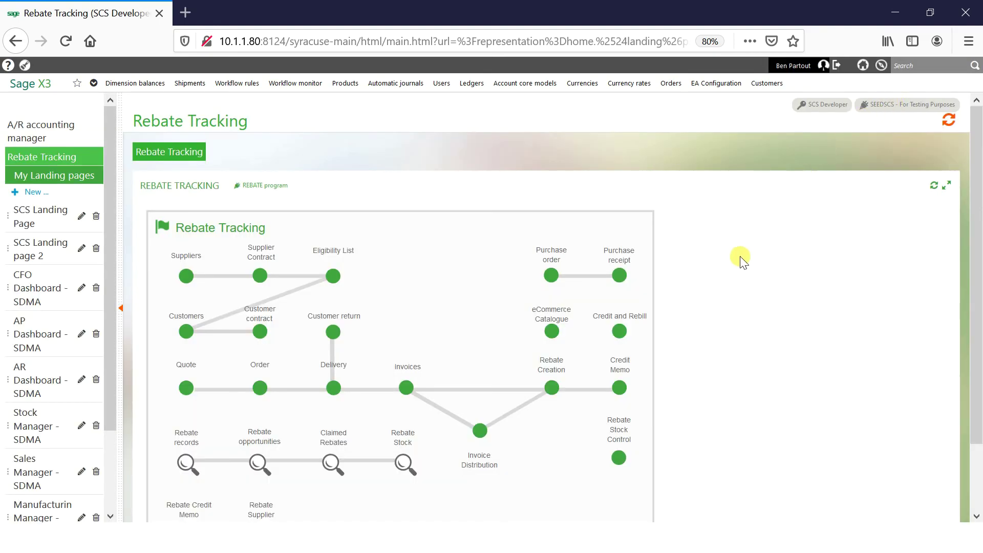
Open Rebate Stock Control, filter the active stock records for supplier NA009, and return to the Rebate Tracking page
{"action": "left_click", "coordinate": [619, 459]}
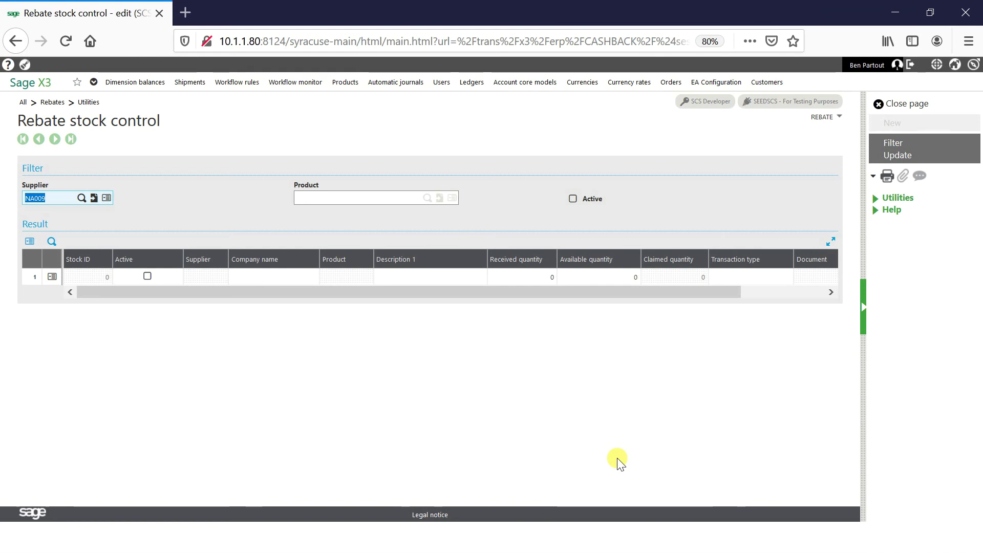
{"action": "left_click", "coordinate": [888, 146]}
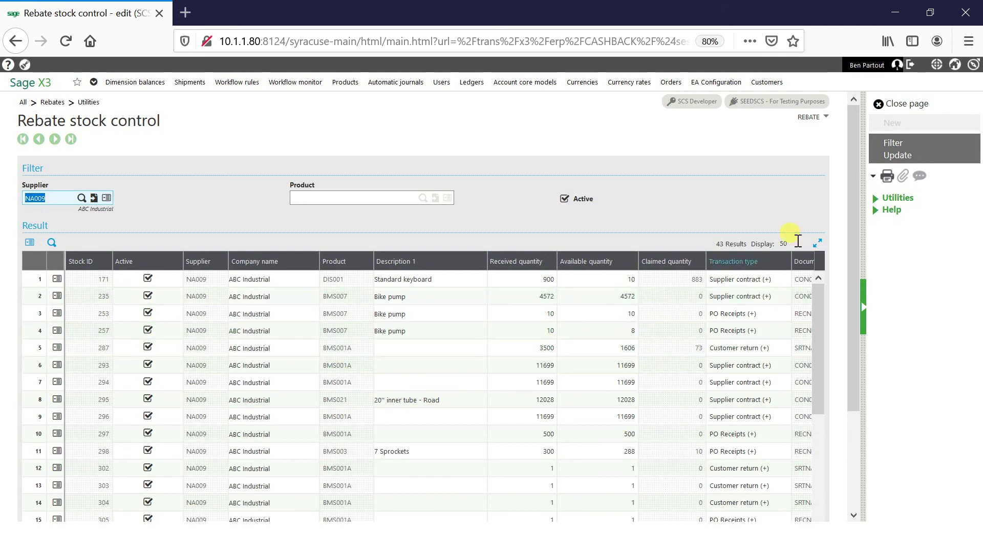
{"action": "left_click", "coordinate": [891, 104]}
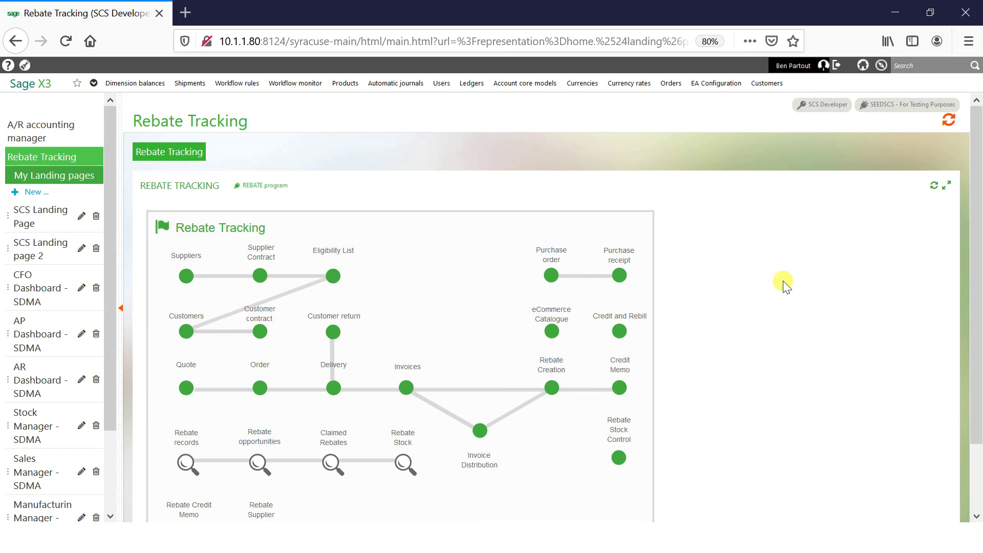
{"action": "key", "text": "alt+Tab"}
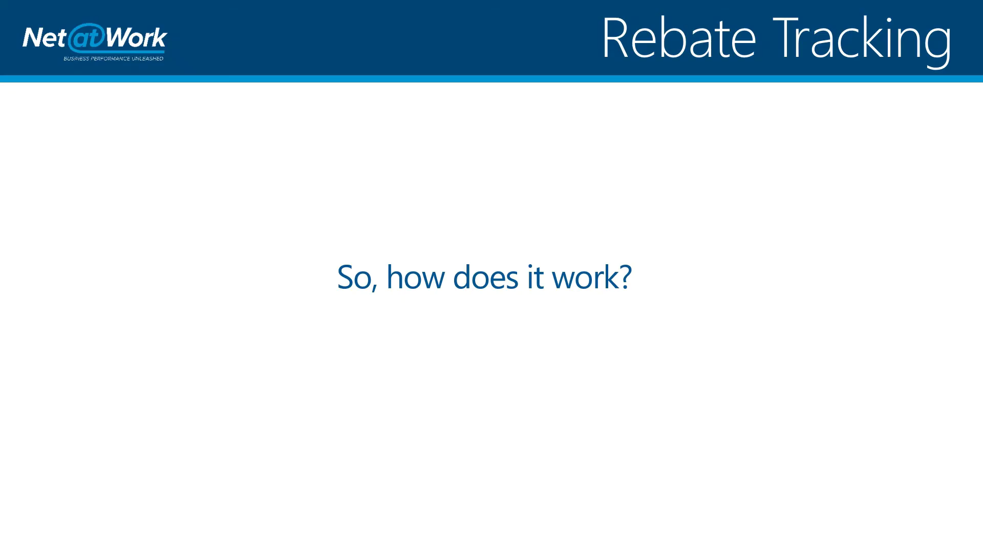
{"action": "key", "text": "Right"}
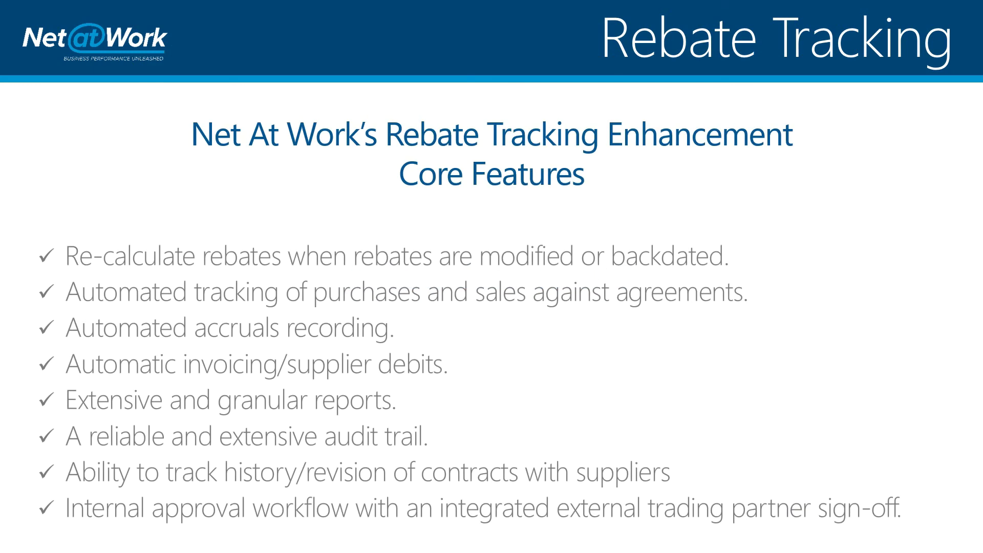